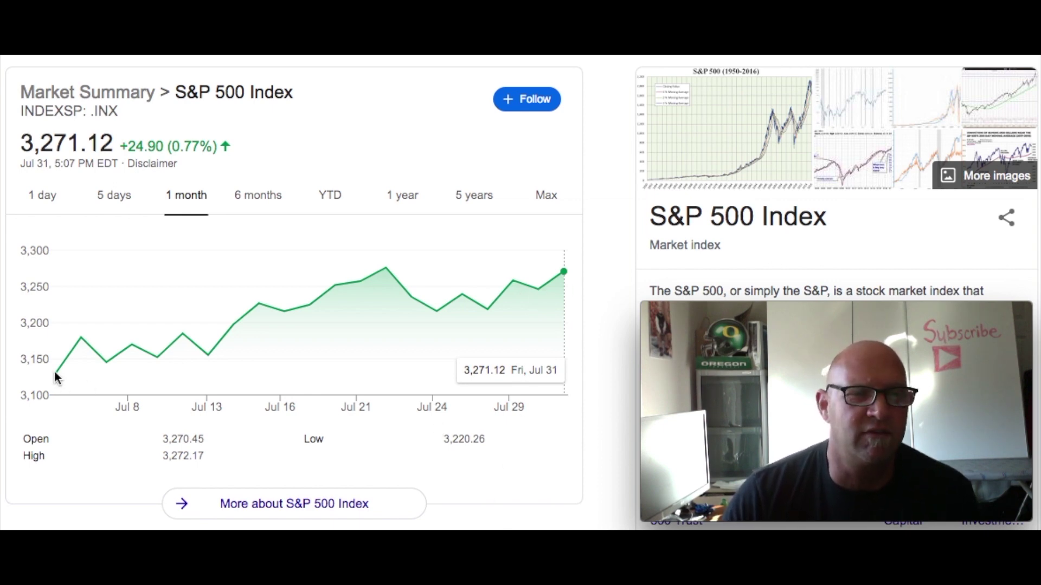
Open the 2019-2020 Dividends tracker and review July 2020 dividends totaling $37.65 and the $319.64 taxable total.
mouse_move(56, 376)
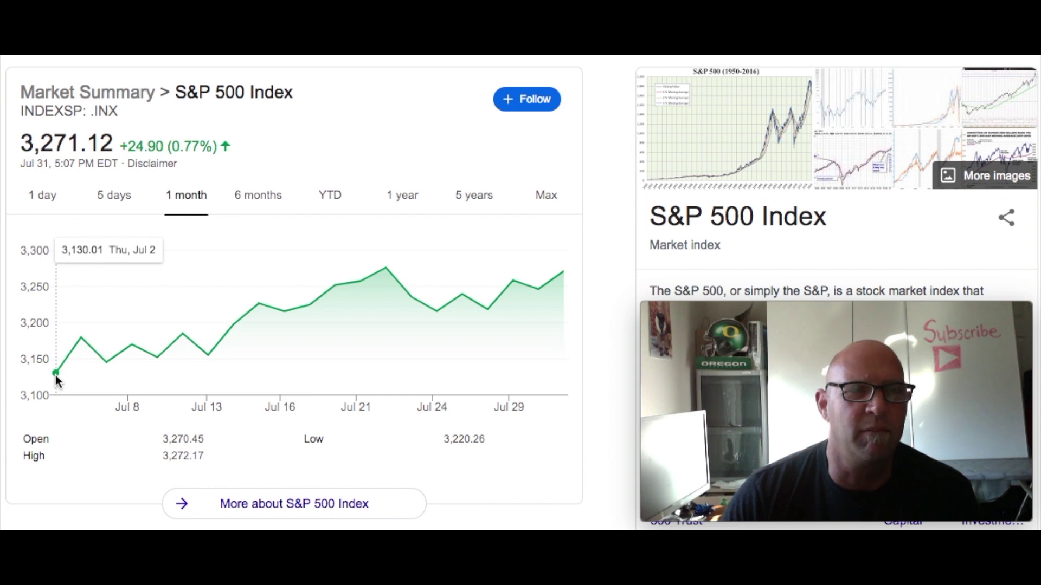
mouse_move(561, 279)
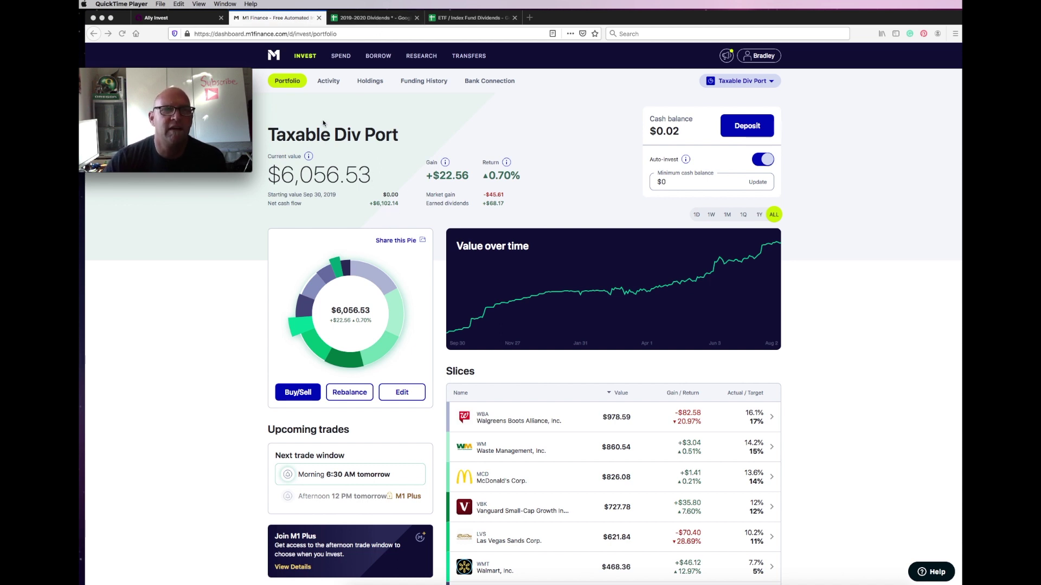
click(384, 19)
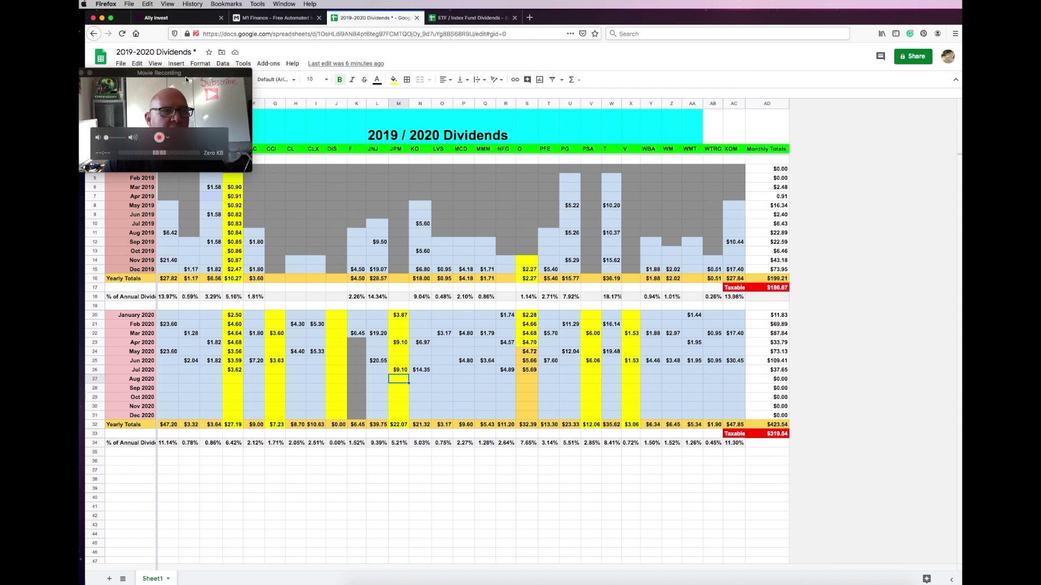
click(191, 73)
drag(194, 74, 892, 57)
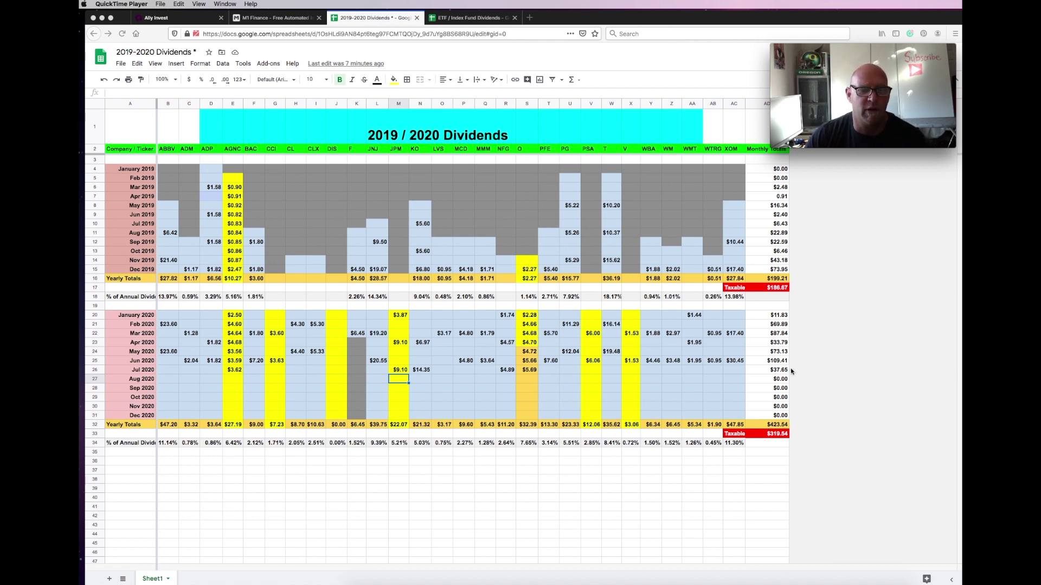
Switch to the ETF / Index Fund Dividends sheet showing the $25.83 July VIG dividend.
click(466, 19)
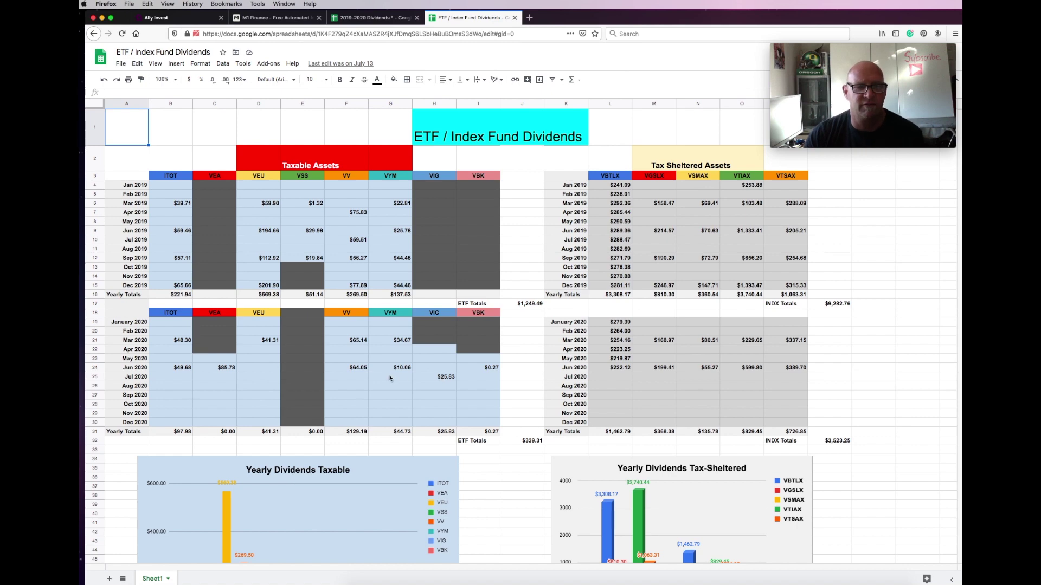
Go back to M1 Finance's Taxable Div Port page with +$68.17 earned dividends.
click(278, 18)
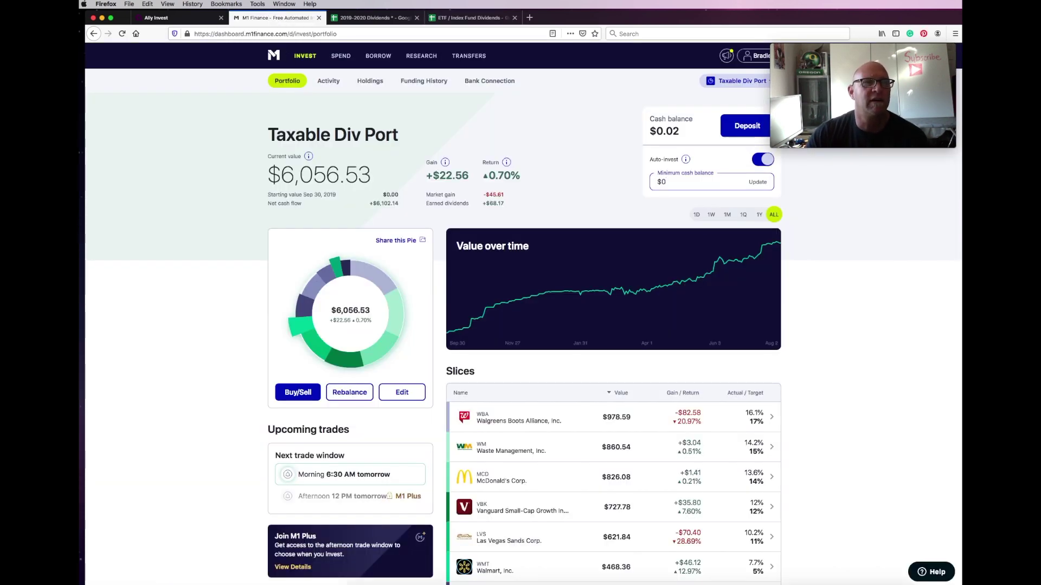
drag(869, 54, 150, 84)
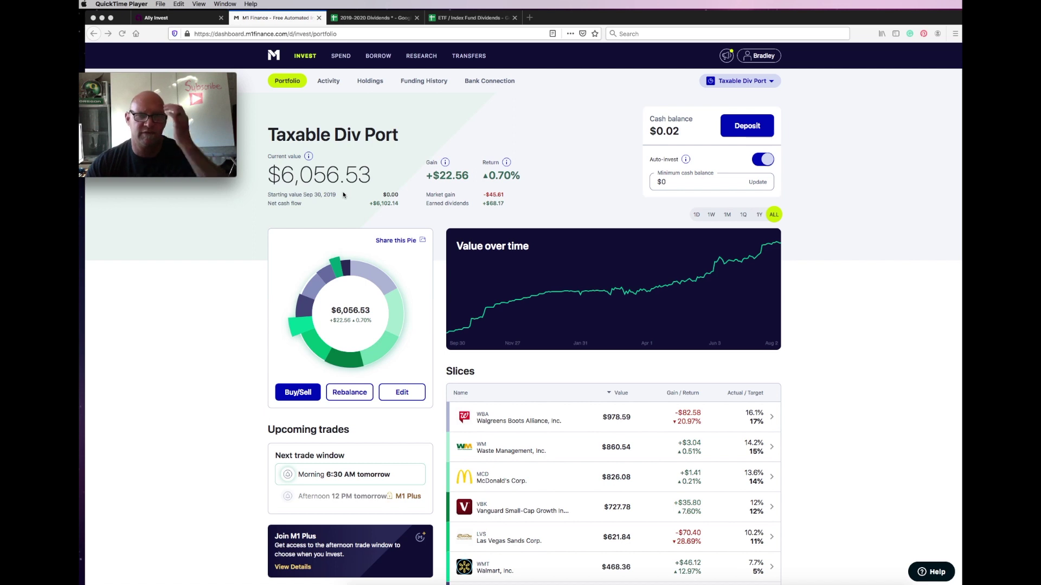
Open the portfolio activity and review the Jul 6 and Jul 13 morning trading buys.
click(327, 83)
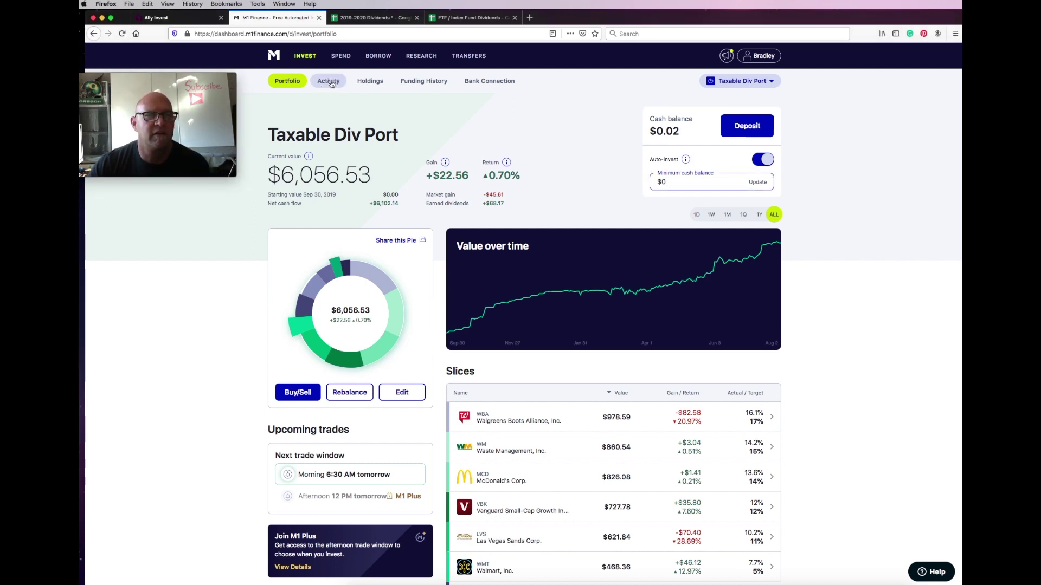
click(328, 81)
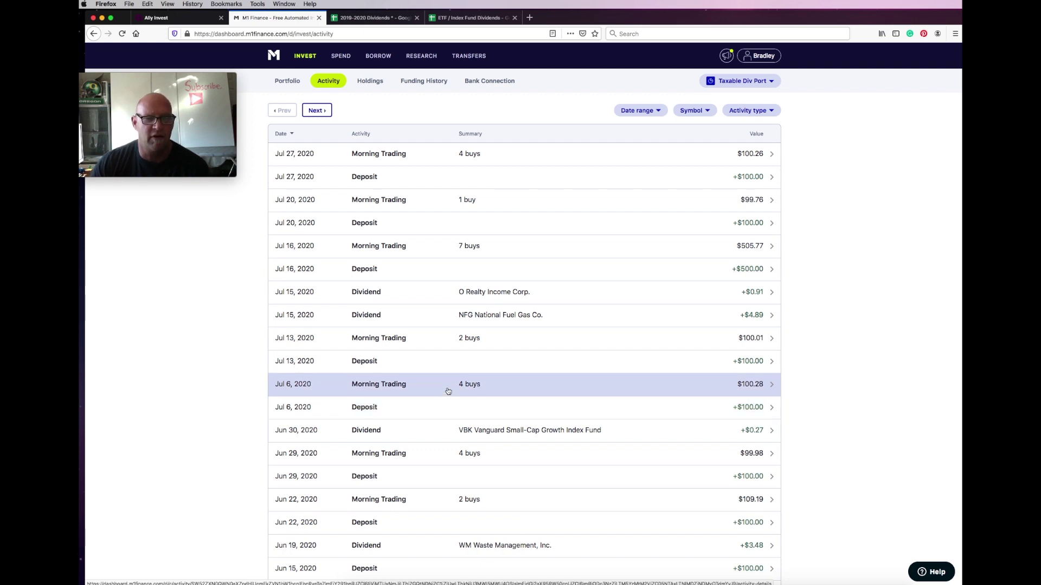
click(448, 389)
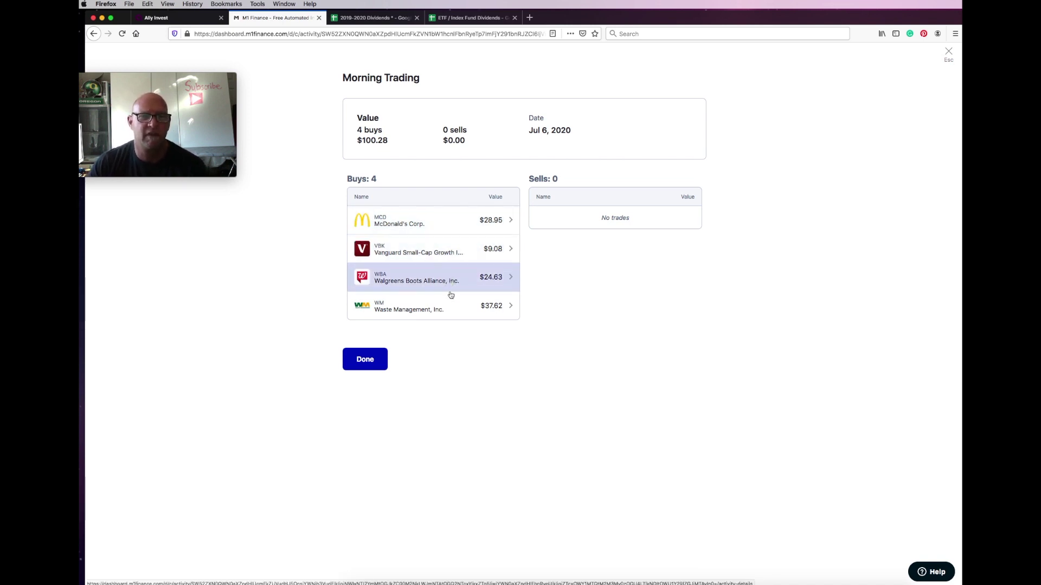
click(369, 363)
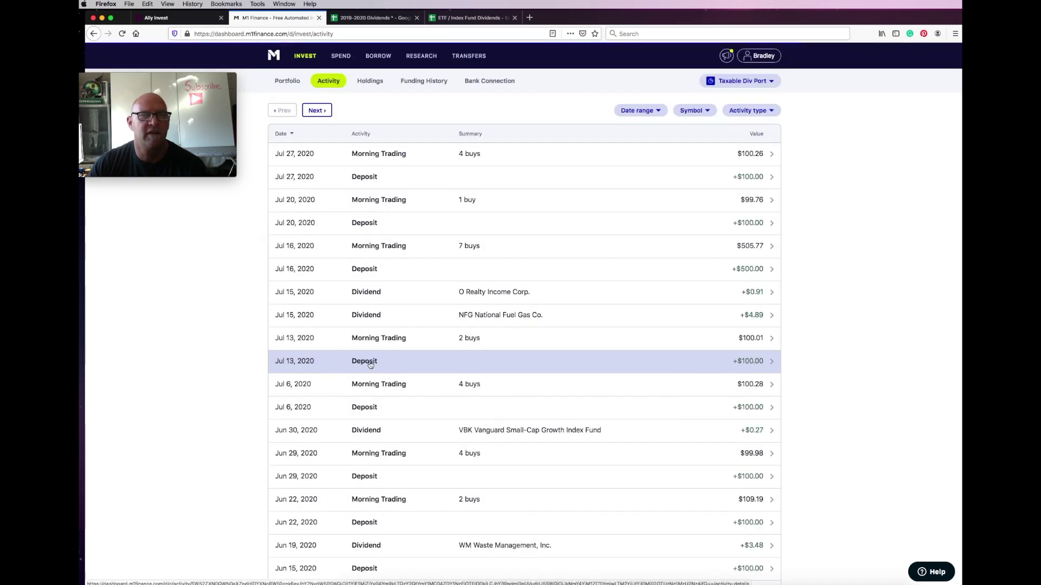
click(425, 339)
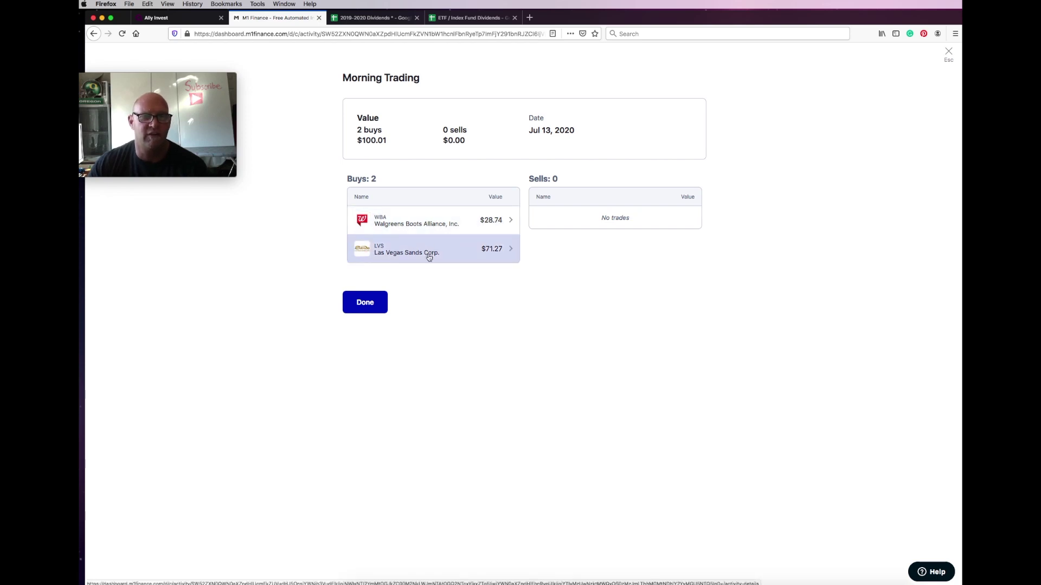
click(371, 305)
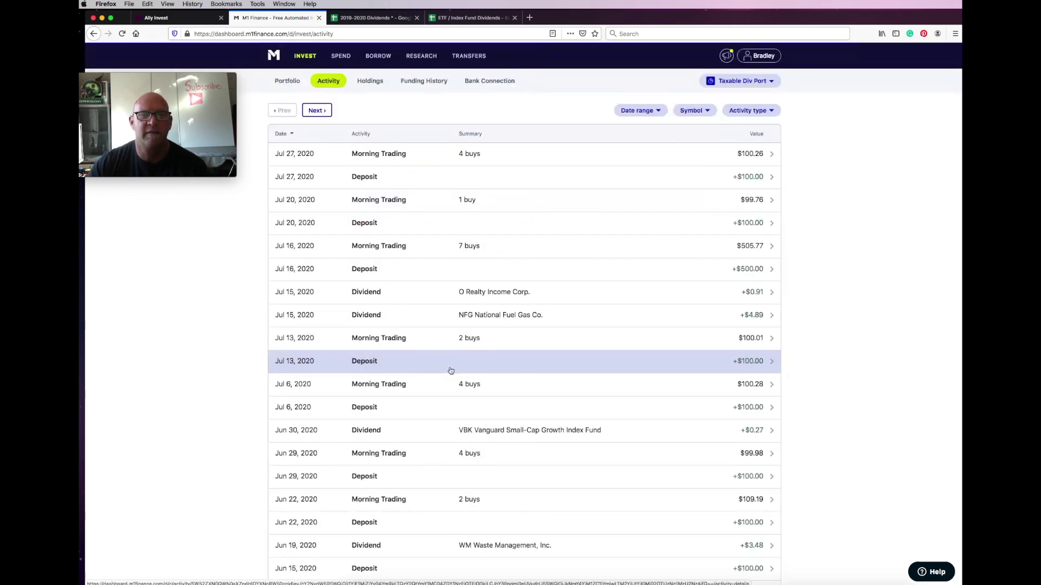
Review the Jul 16, Jul 20 and Jul 27 morning trading buys, then return to the portfolio overview.
click(441, 252)
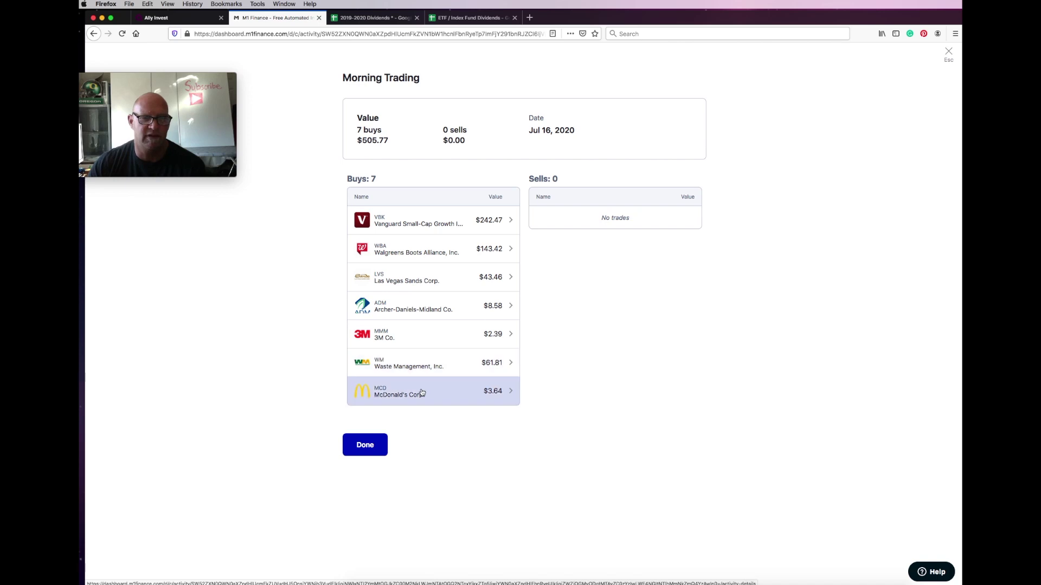
click(367, 447)
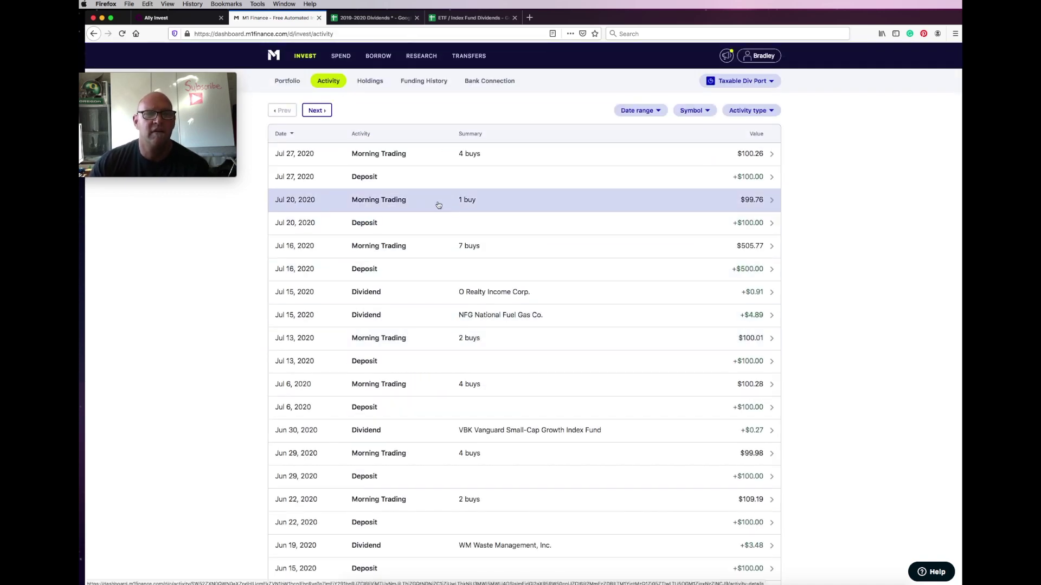
click(439, 205)
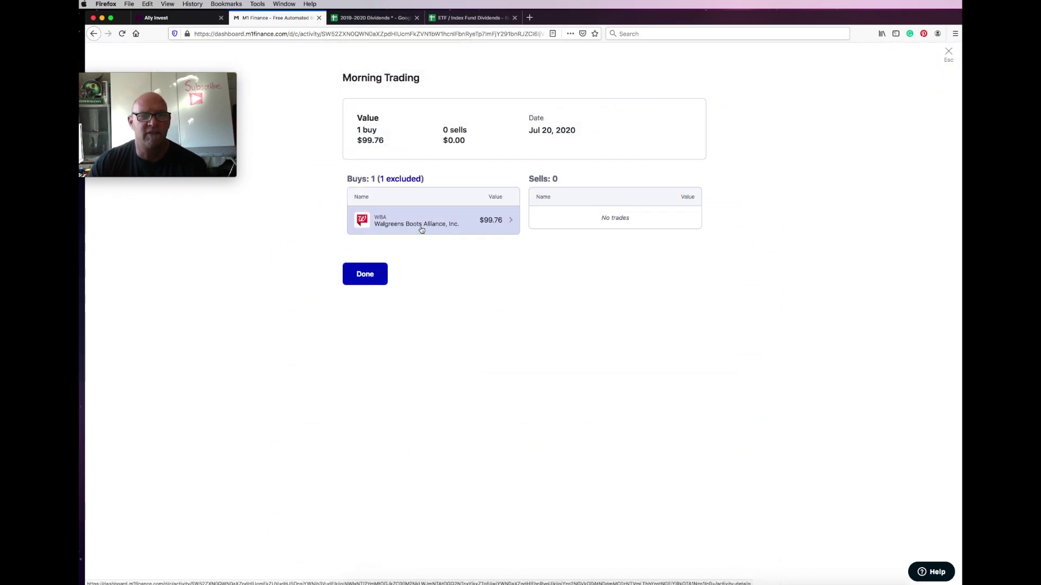
click(373, 275)
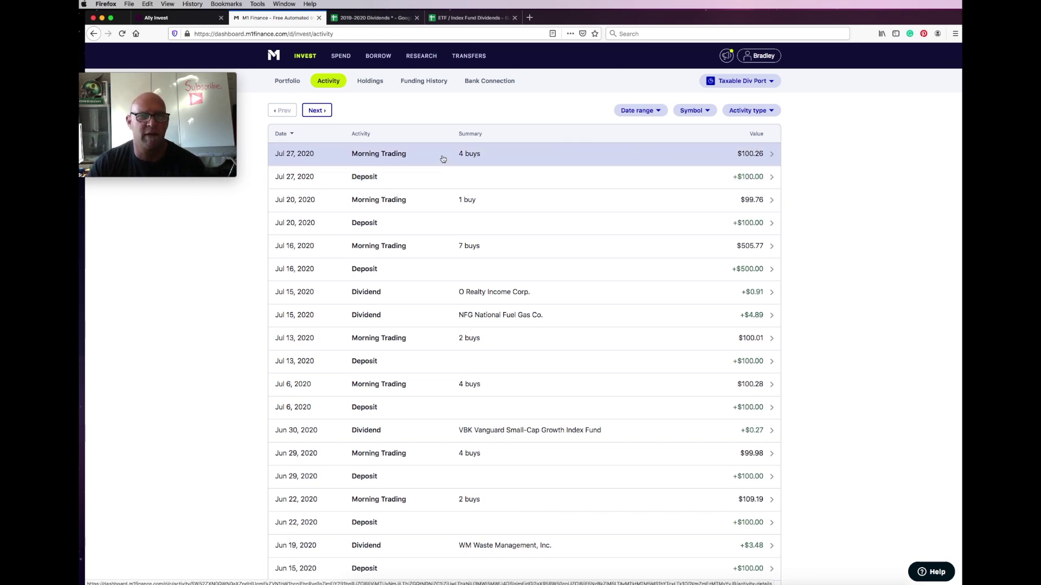
click(443, 159)
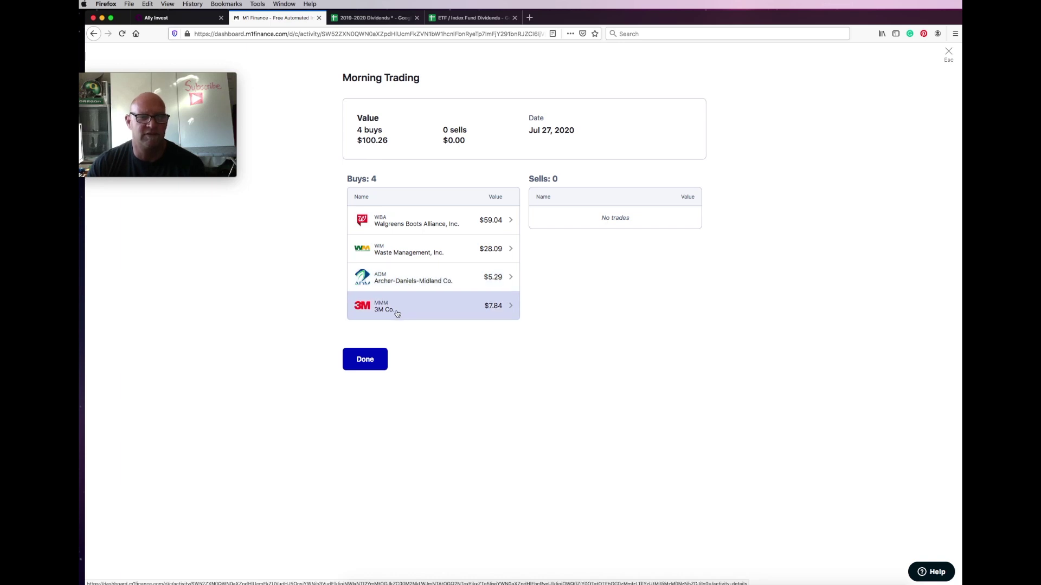
click(367, 362)
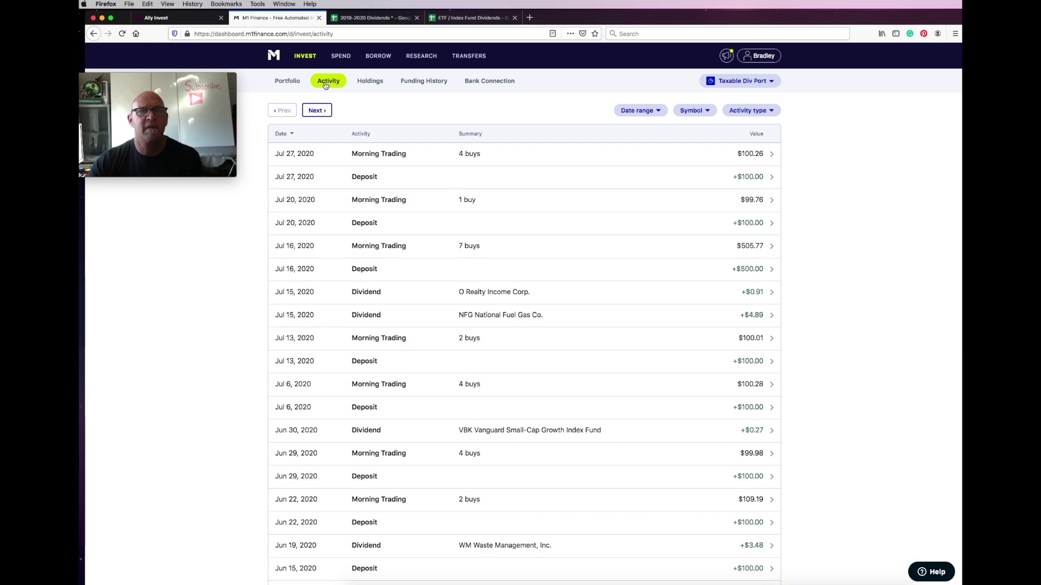
click(292, 83)
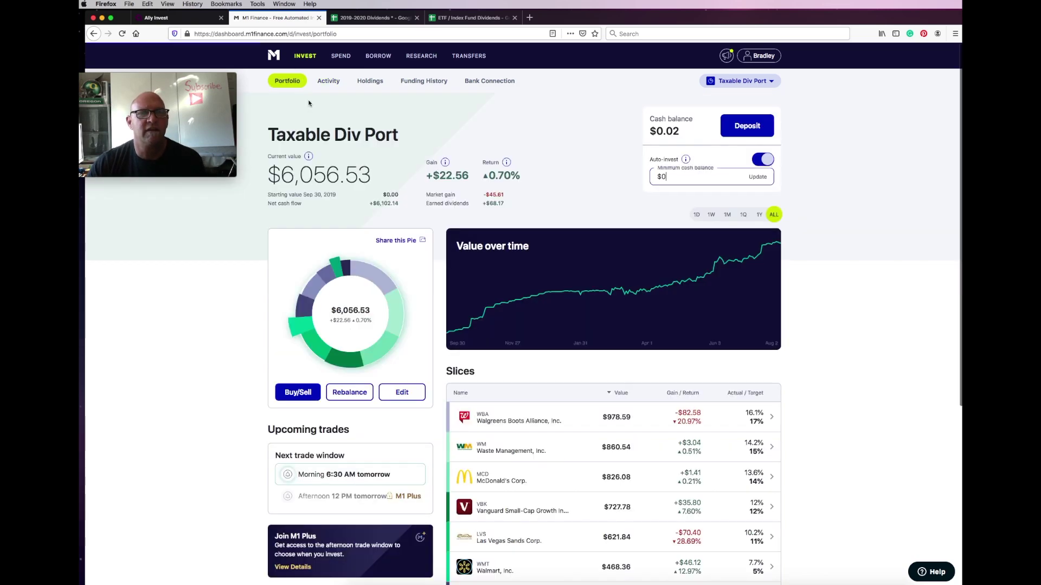
scroll(801, 508, down, 3)
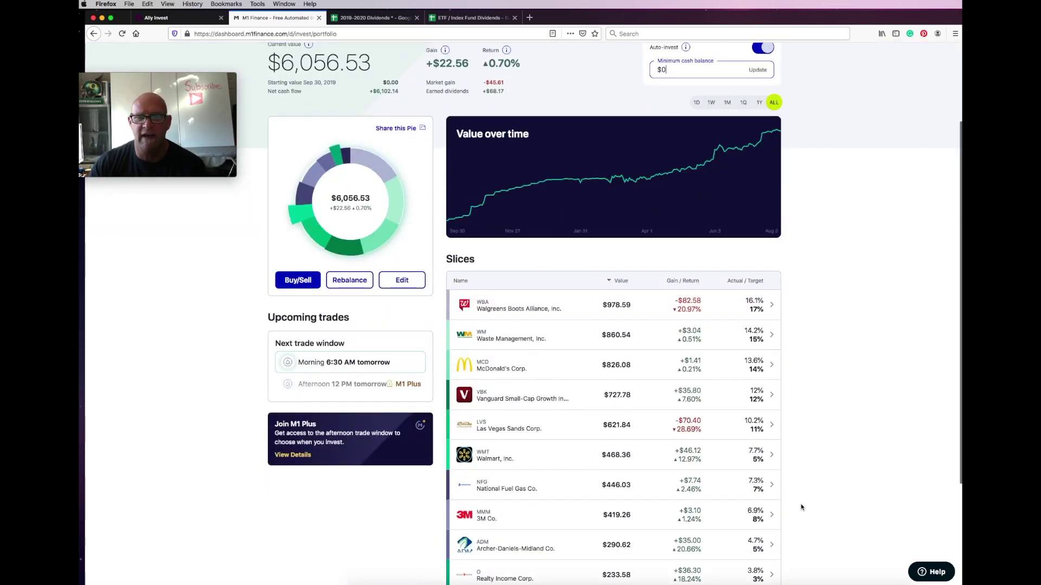
scroll(801, 507, down, 2)
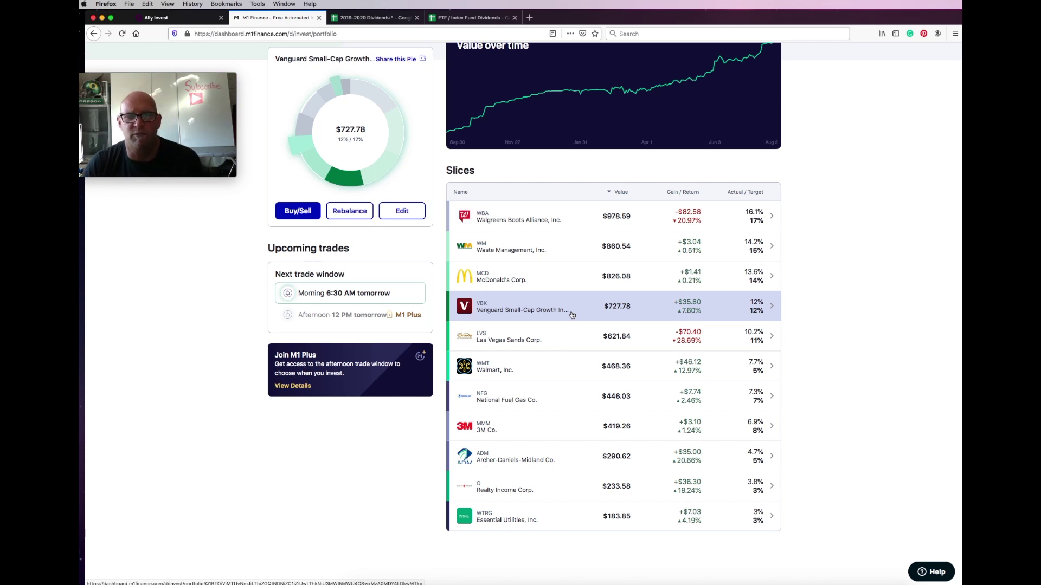
scroll(656, 111, up, 3)
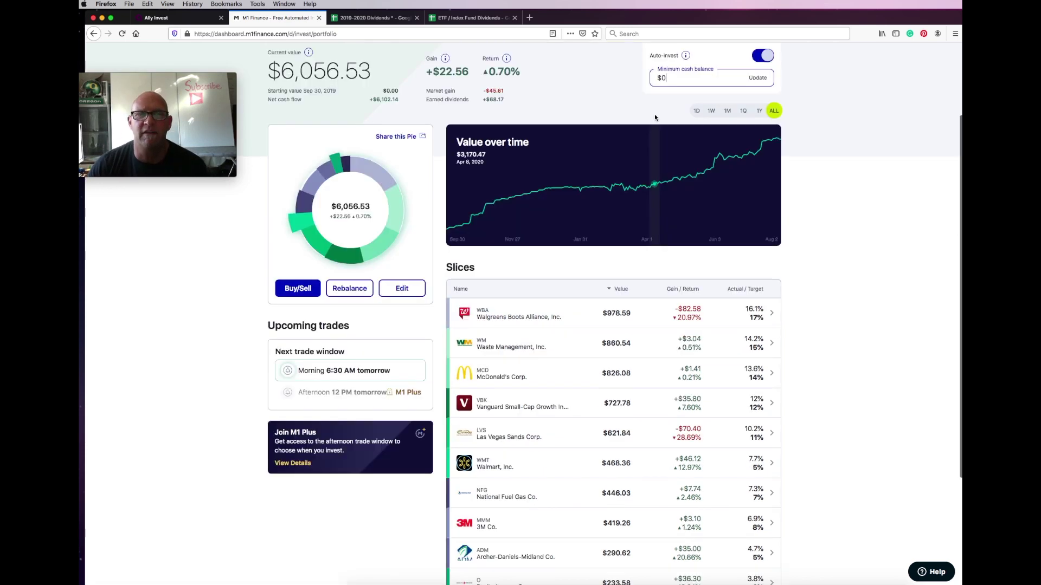
scroll(655, 117, up, 1)
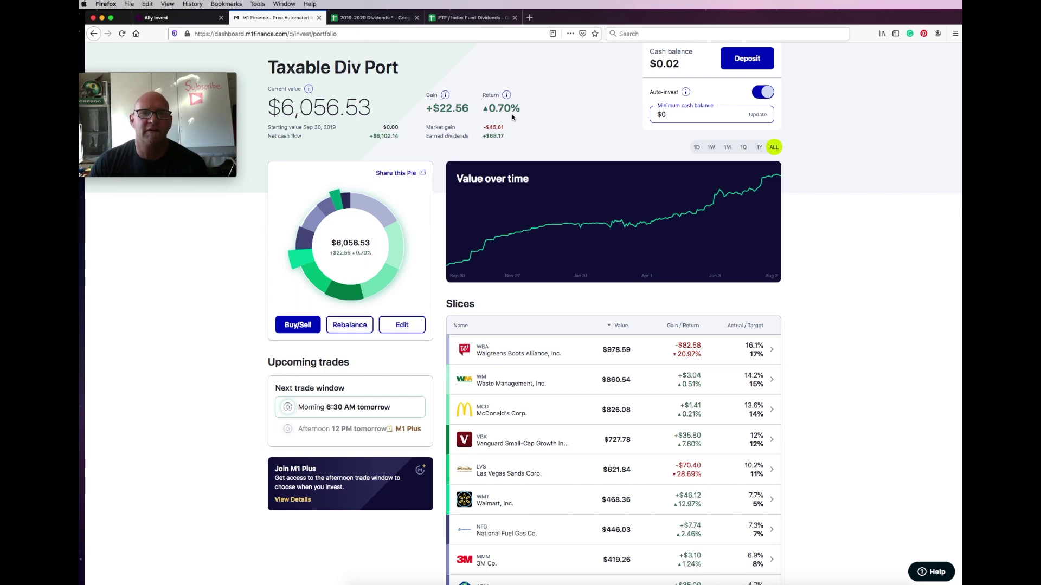
scroll(515, 120, up, 1)
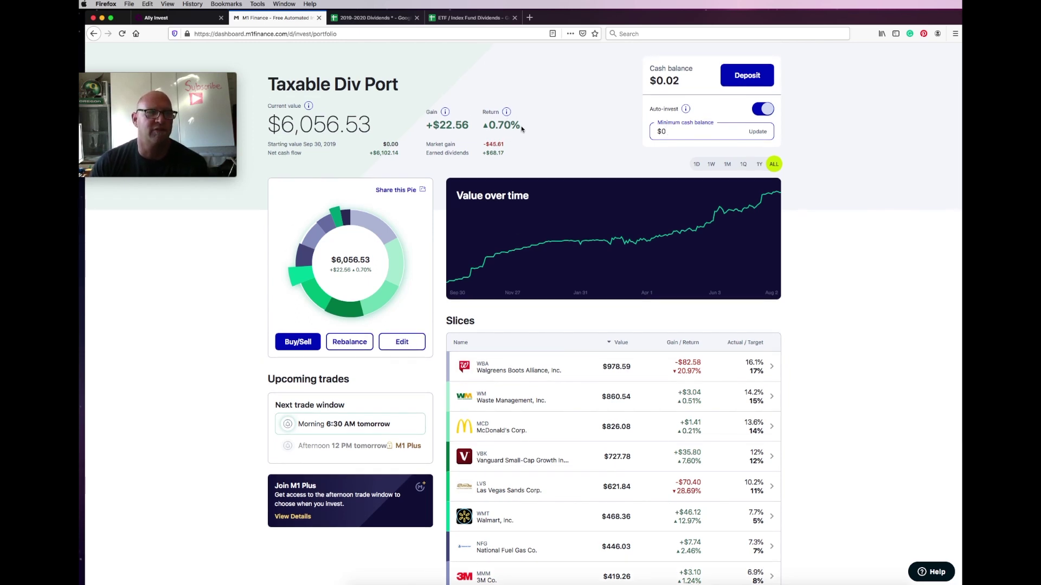
scroll(535, 139, up, 3)
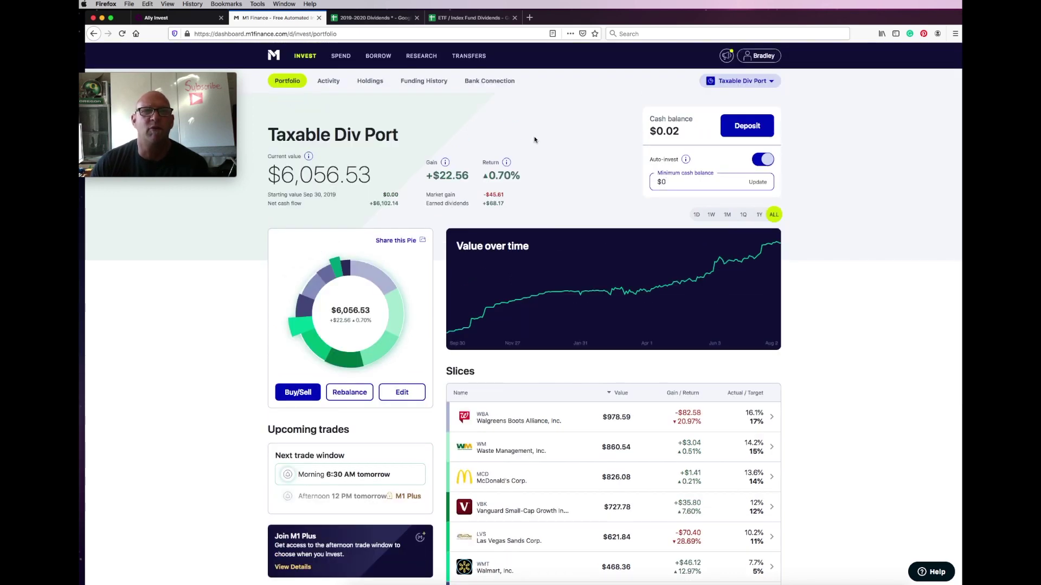
Switch the M1 account to Roth Div Port, then move on to the Ally Invest holdings.
click(753, 85)
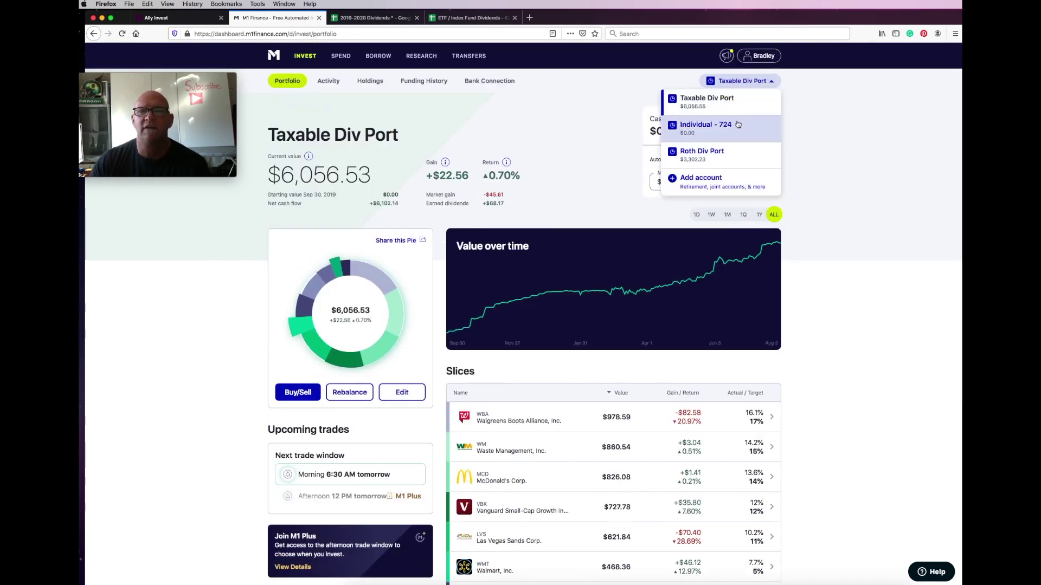
click(719, 159)
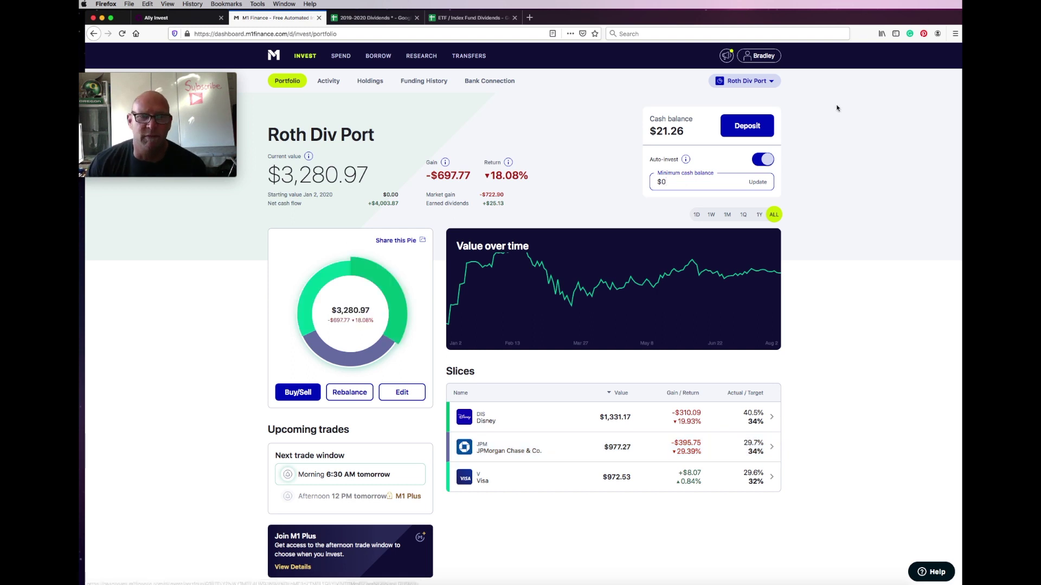
click(183, 20)
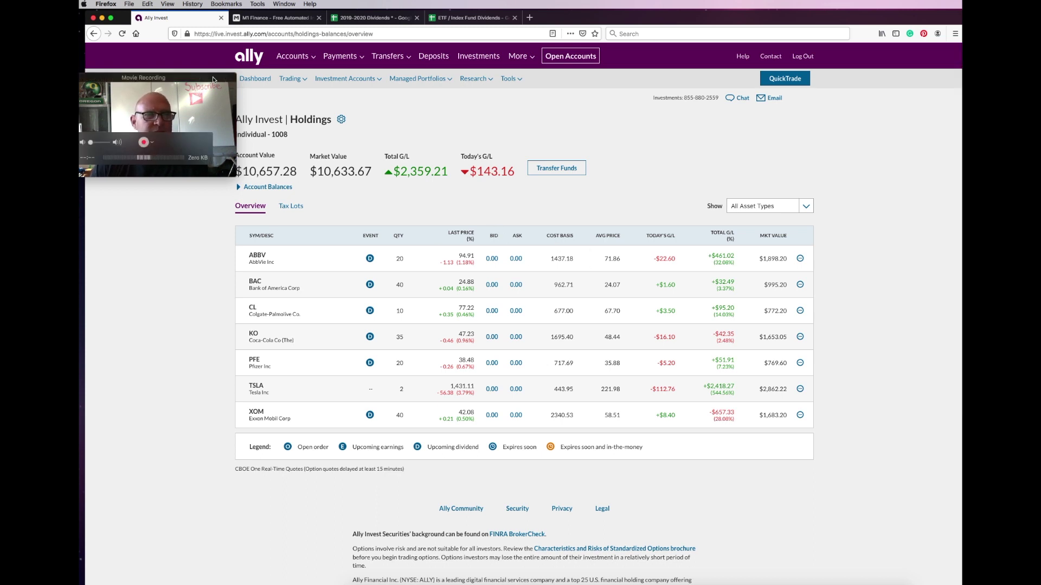
Scroll through the Ally Invest holdings: ABBV, BAC, CL, KO, PFE, TSLA and XOM.
drag(215, 79, 197, 79)
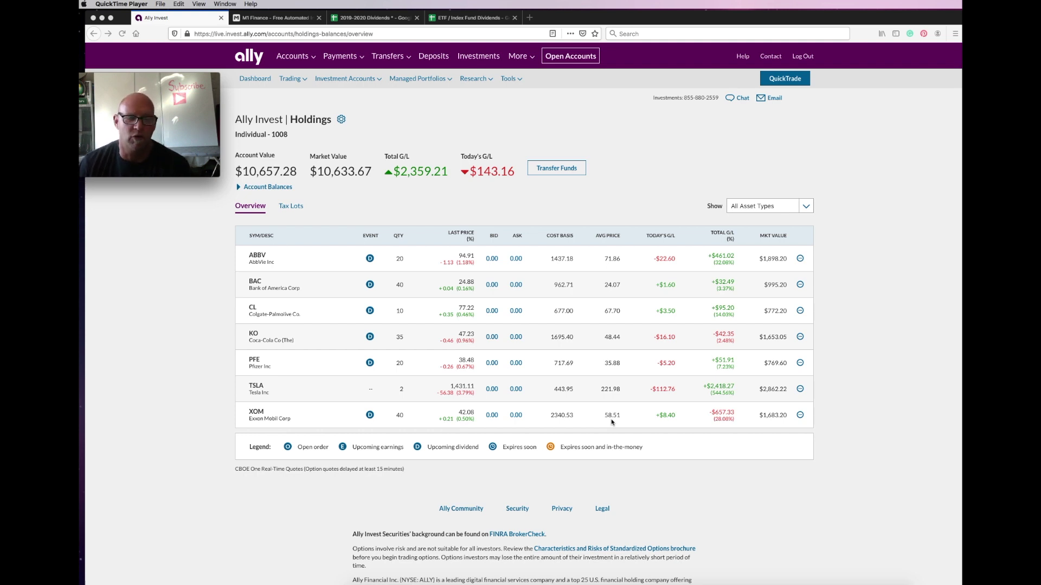
scroll(624, 352, down, 1)
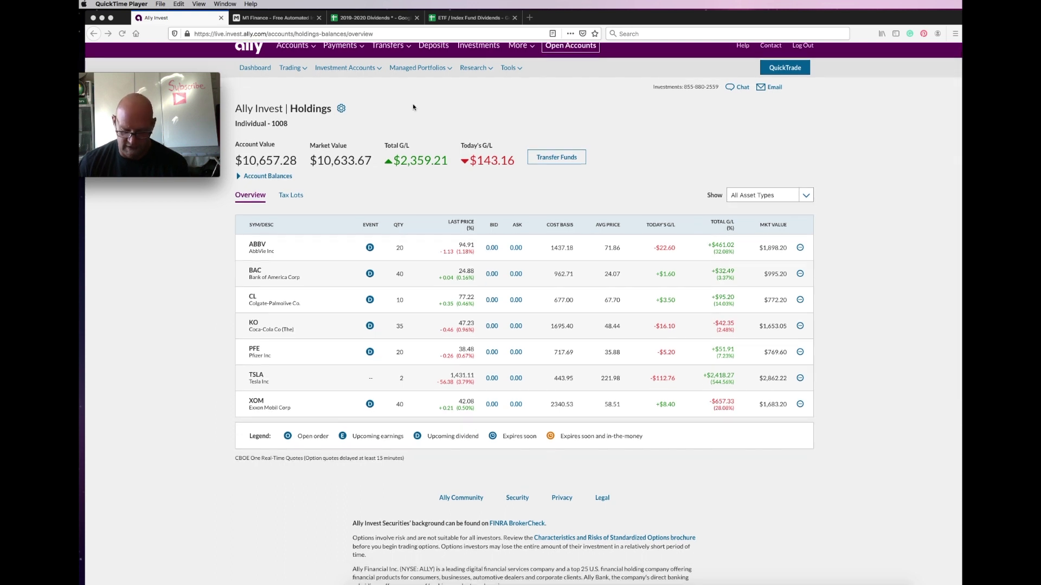
scroll(631, 144, up, 1)
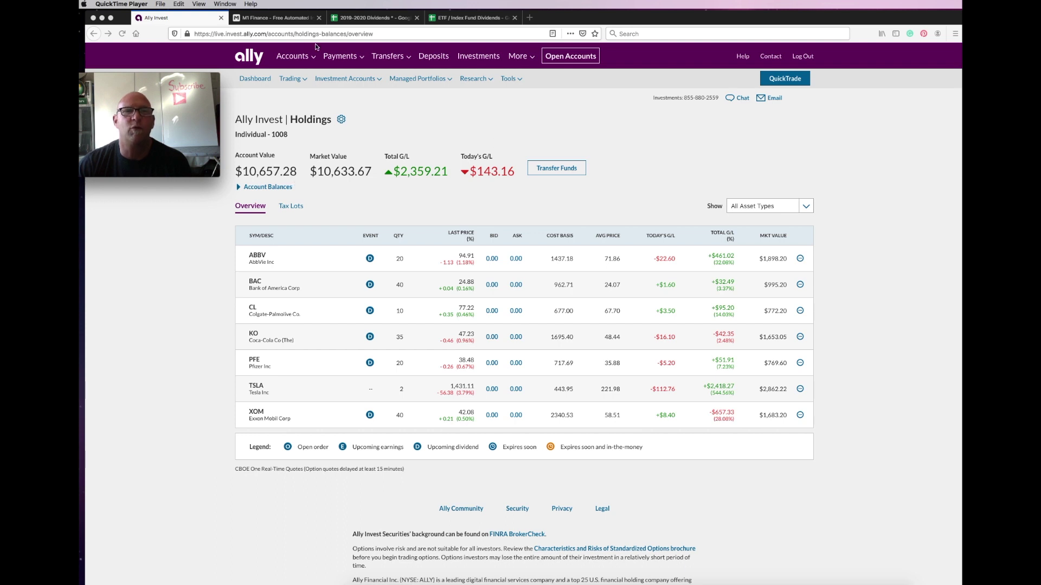
In M1 Finance, switch from Roth Div Port to the Taxable Div Port account ($6,056.53).
click(274, 18)
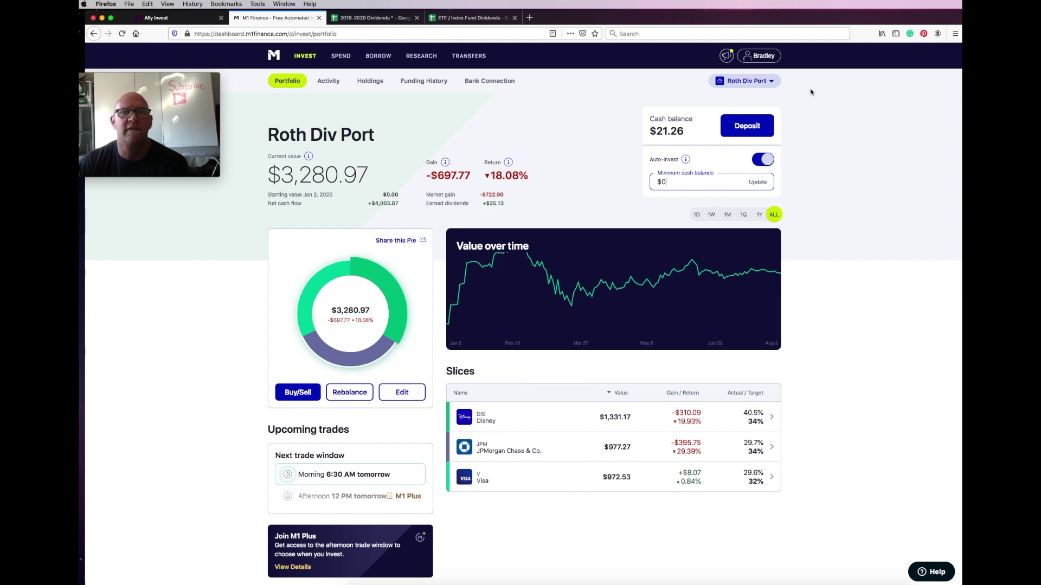
click(748, 82)
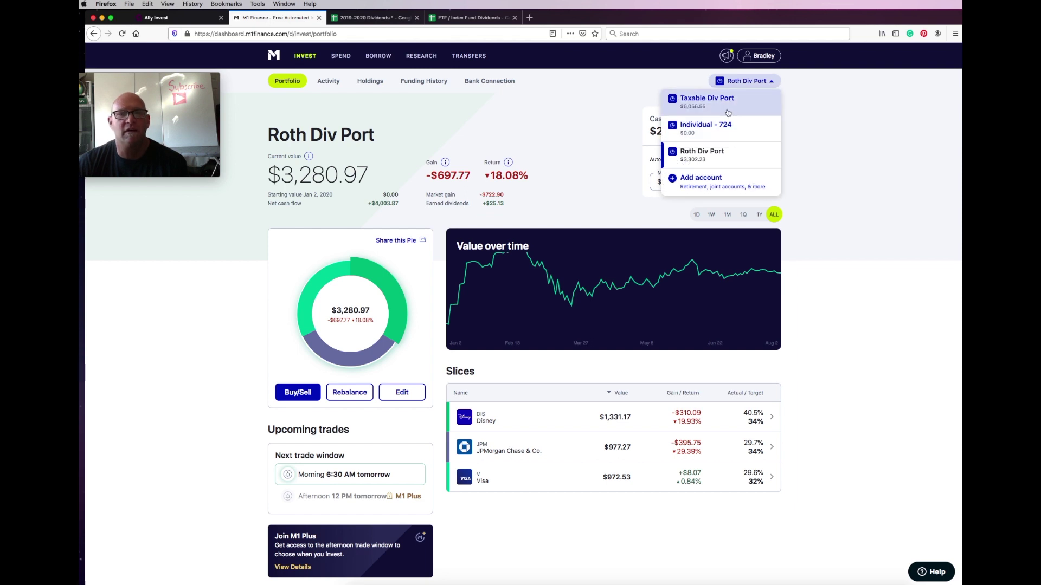
click(729, 110)
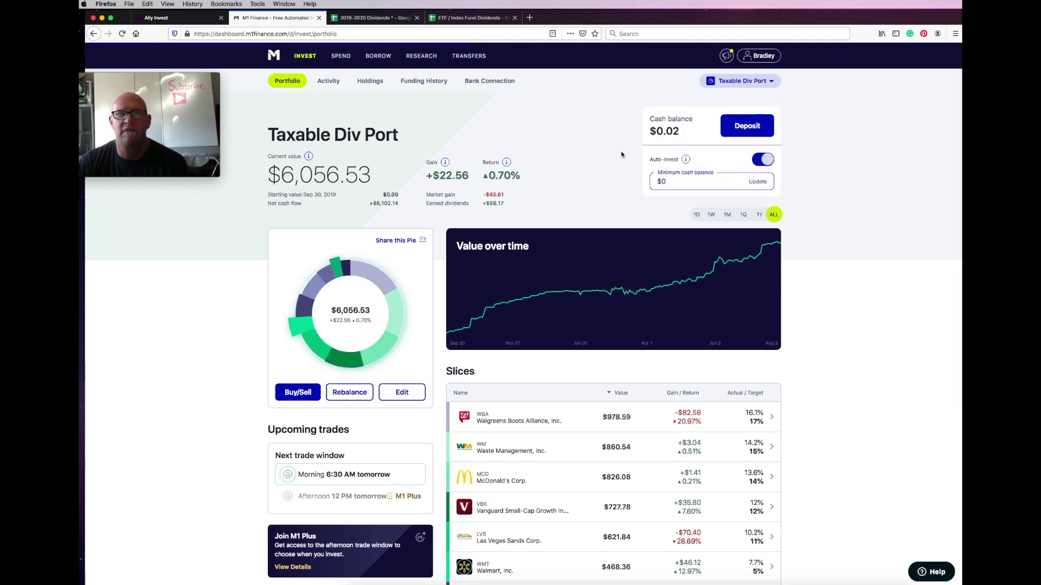